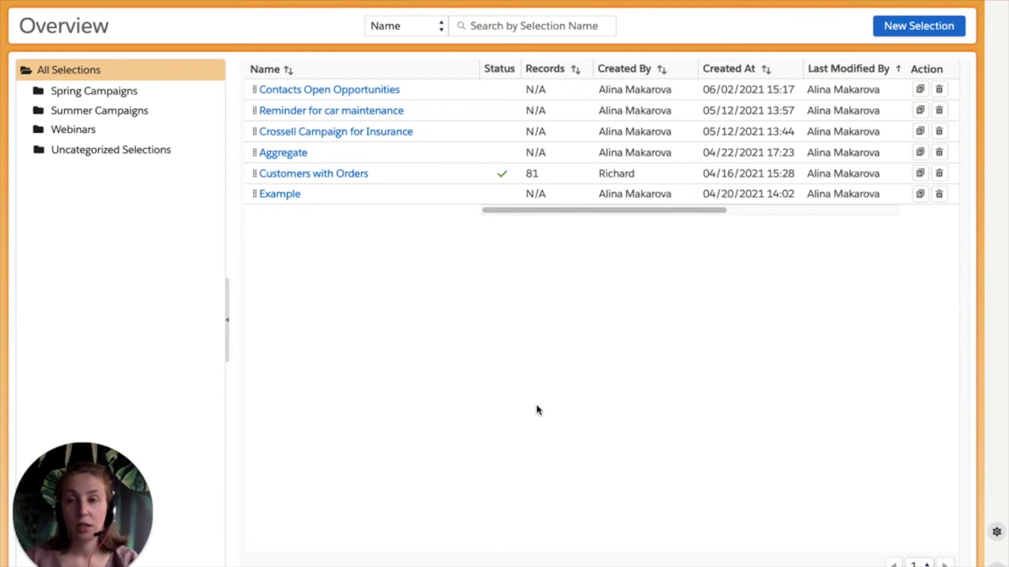
Start a brand-new selection from the DESelect Overview page.
scroll(126, 190, up, 3)
mouse_move(435, 31)
mouse_move(694, 50)
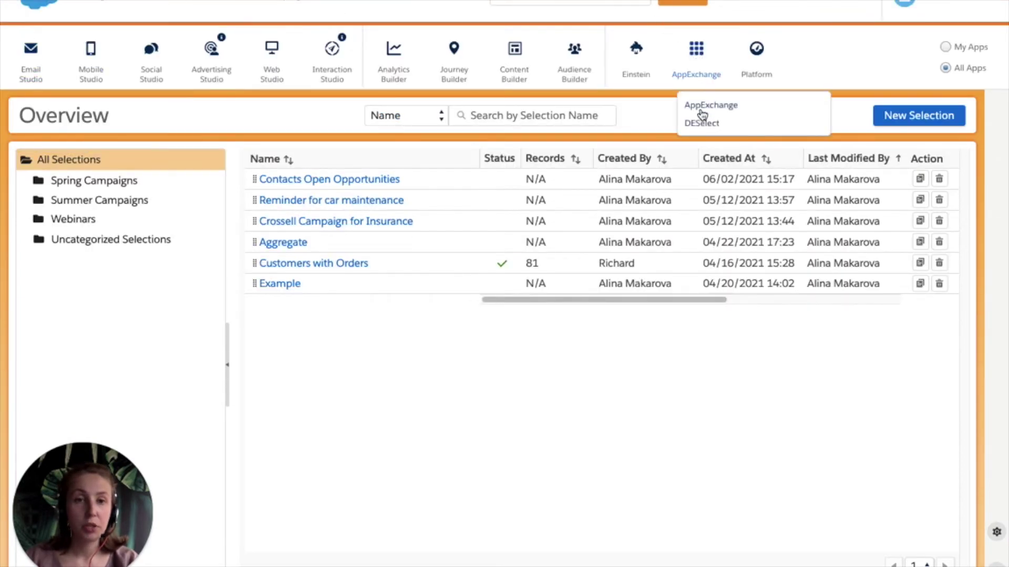
scroll(780, 315, down, 3)
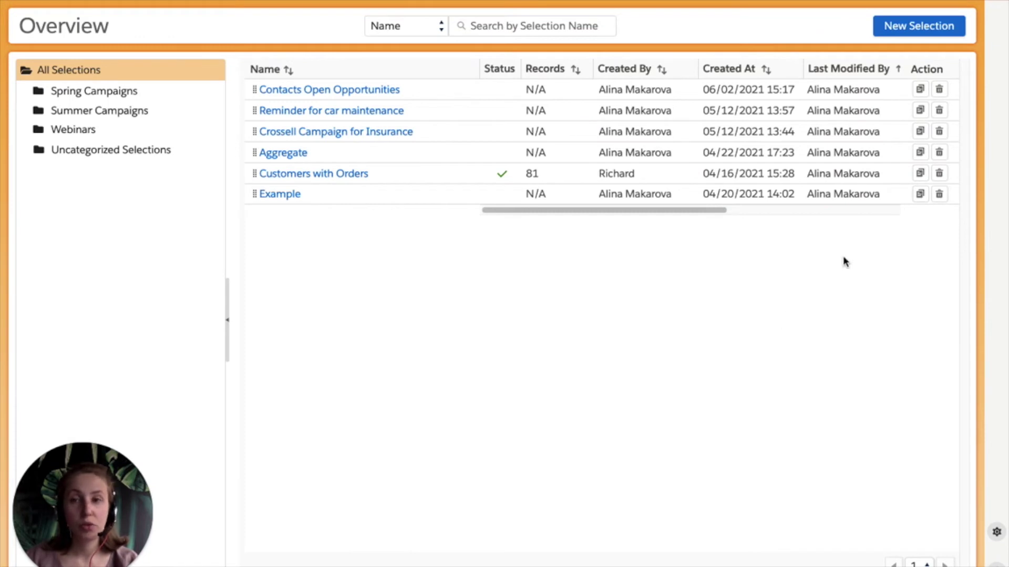
click(951, 26)
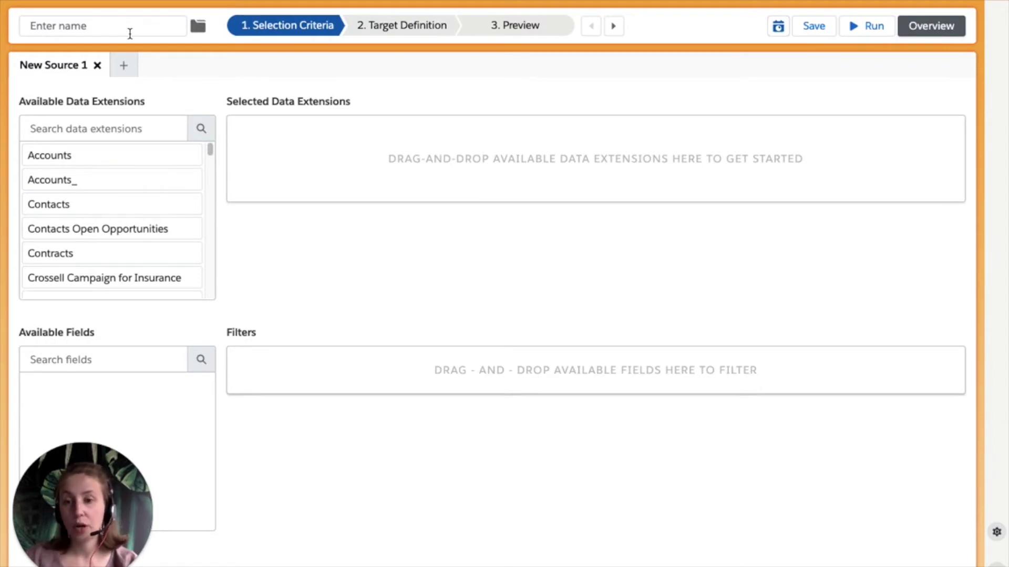
Name the selection 'Insurance - Multiple DEs' and search data extensions for 'cont'.
click(130, 34)
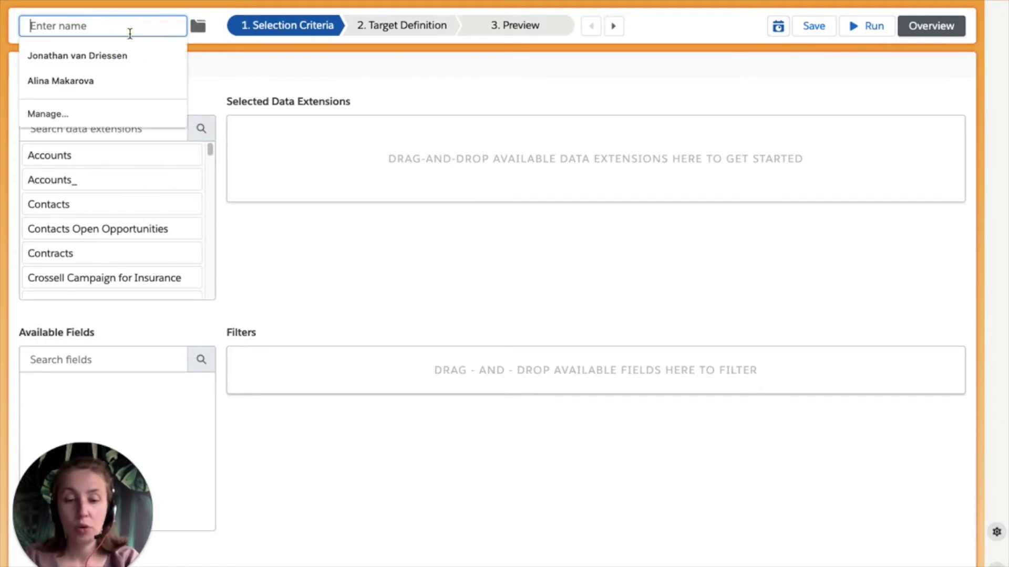
text(Incurance)
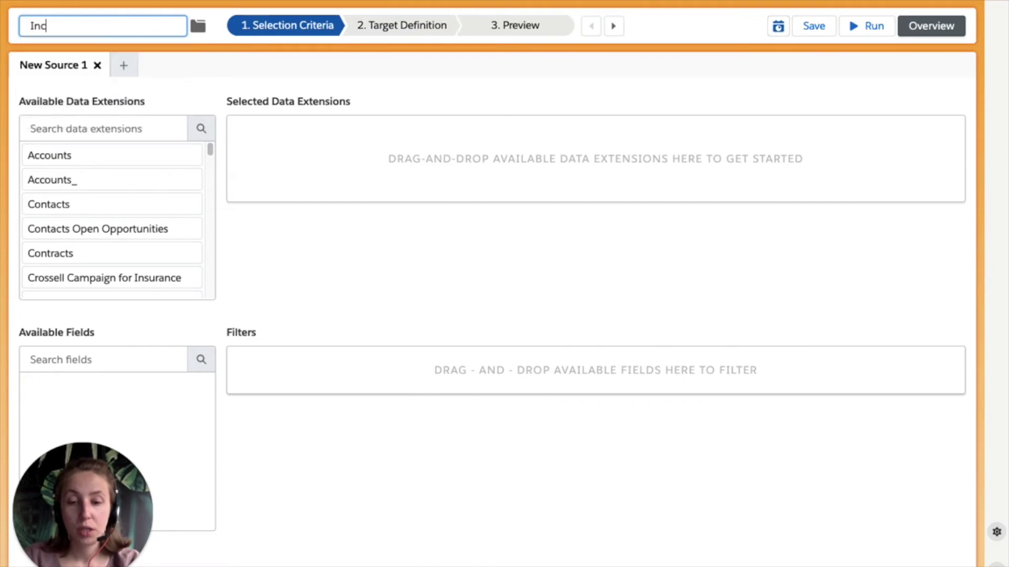
key(BackSpace)
key(BackSpace)
key(BackSpace)
key(BackSpace)
key(BackSpace)
key(BackSpace)
key(BackSpace)
text(s)
key(Down)
key(Return)
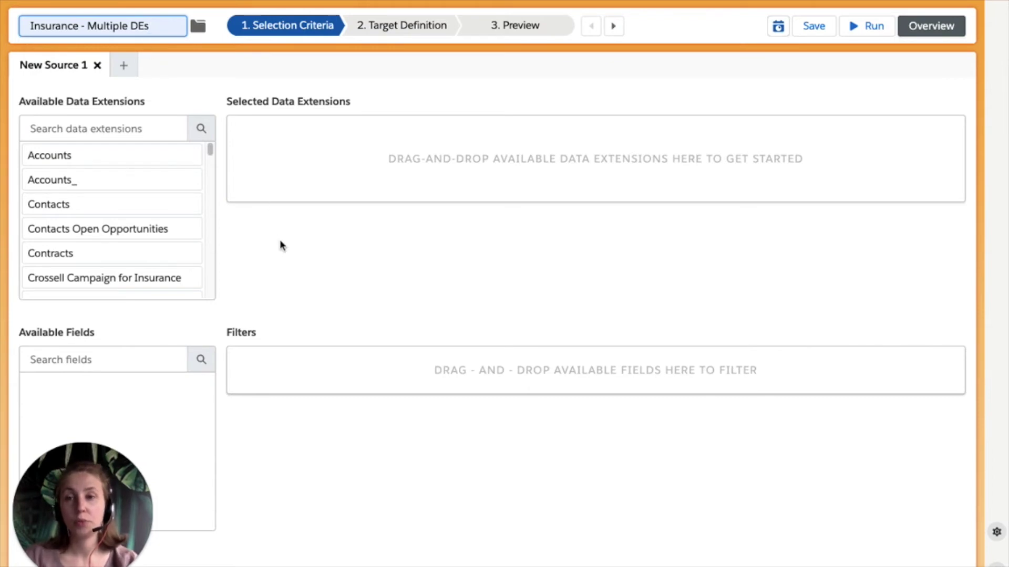
click(126, 128)
text(cont)
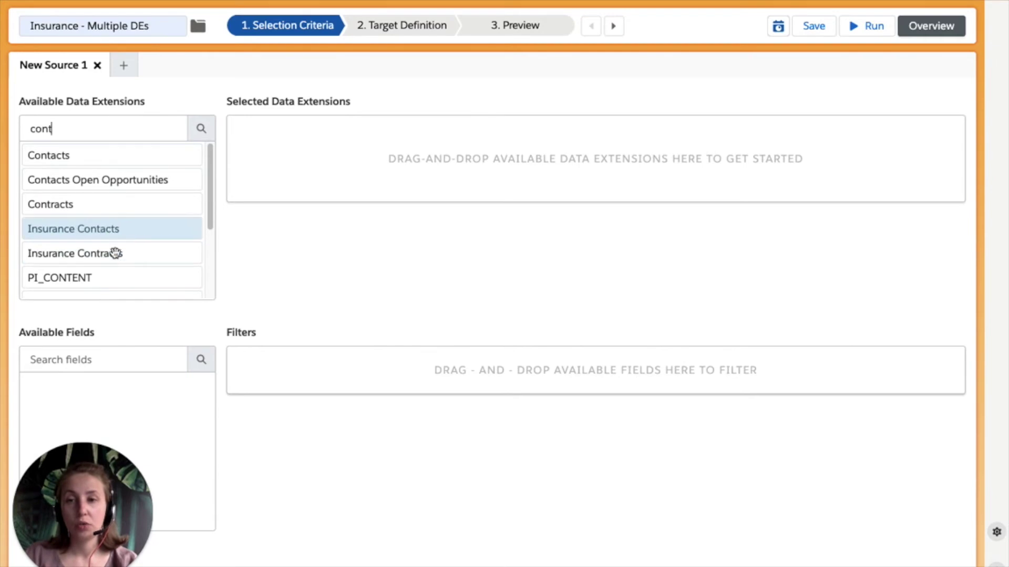
Add Insurance Contacts under its own alias, then drag in Insurance Contracts to join.
drag(142, 237, 542, 150)
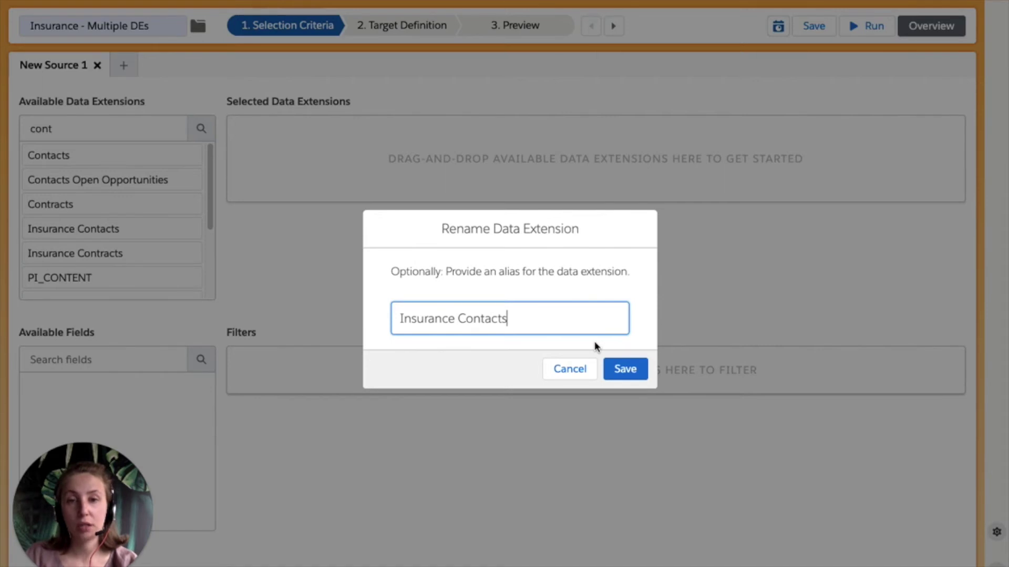
click(623, 371)
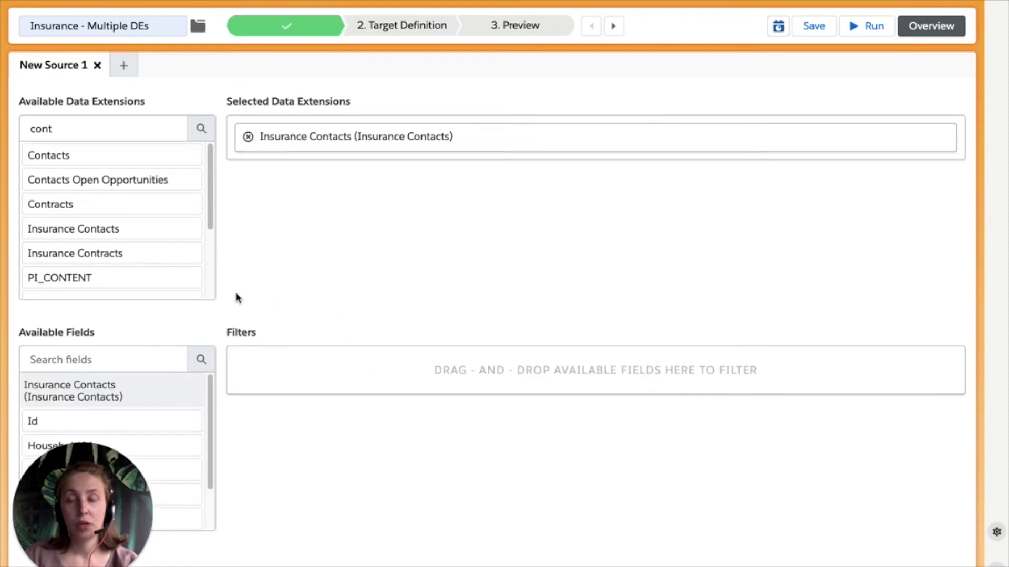
drag(100, 253, 480, 135)
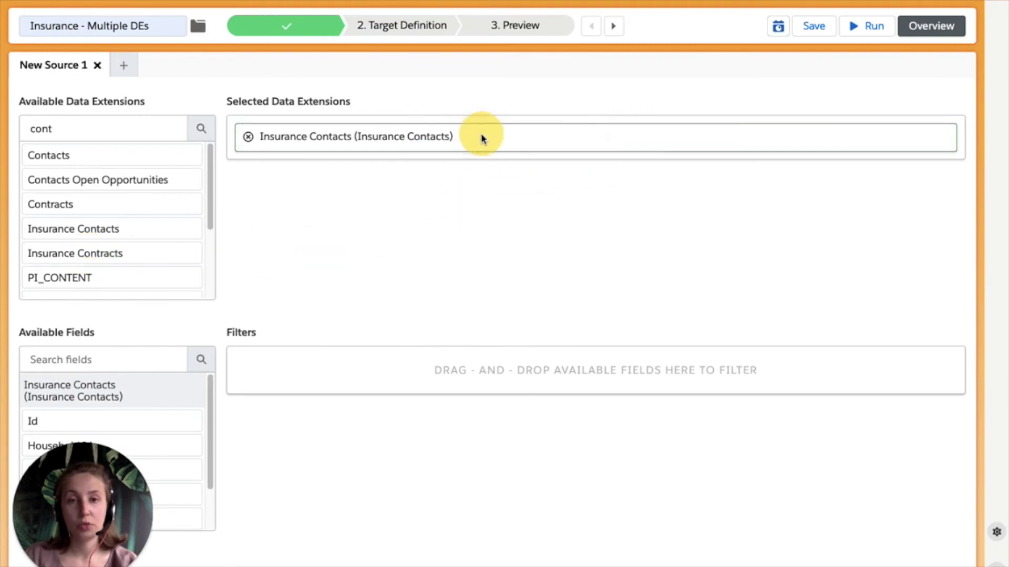
Keep the Insurance Contracts alias and match both tables on Household Id.
click(642, 367)
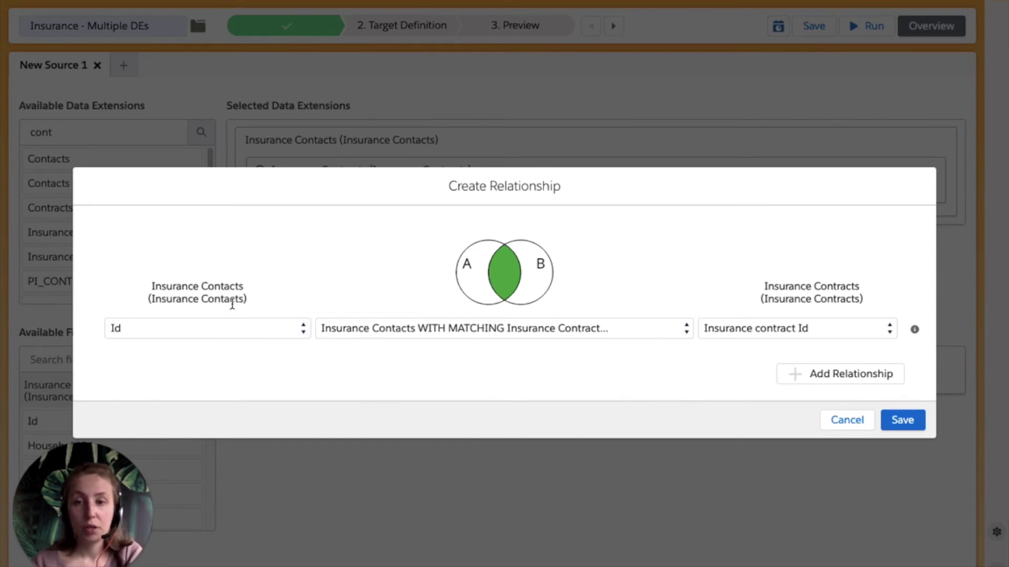
click(201, 328)
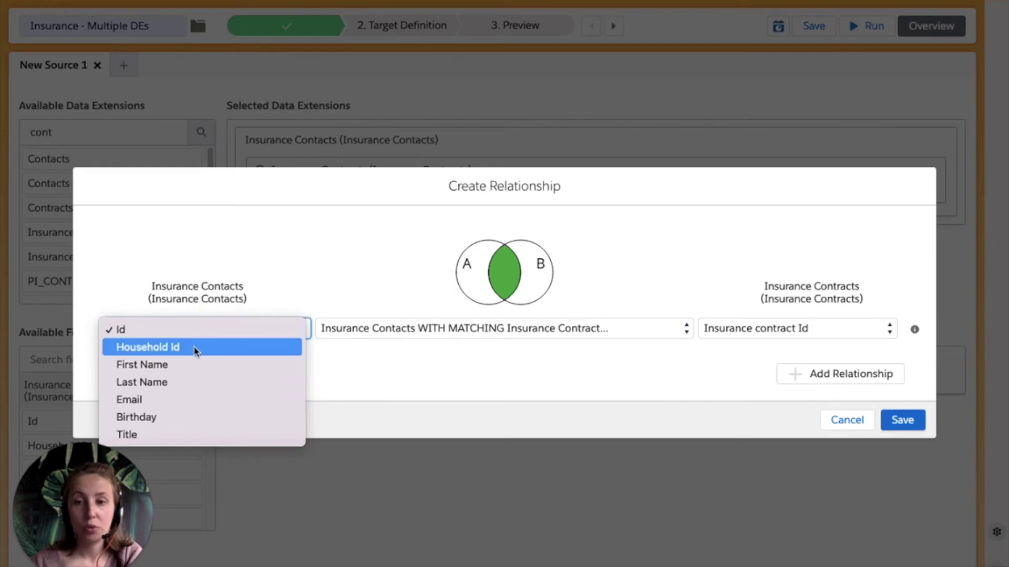
click(196, 348)
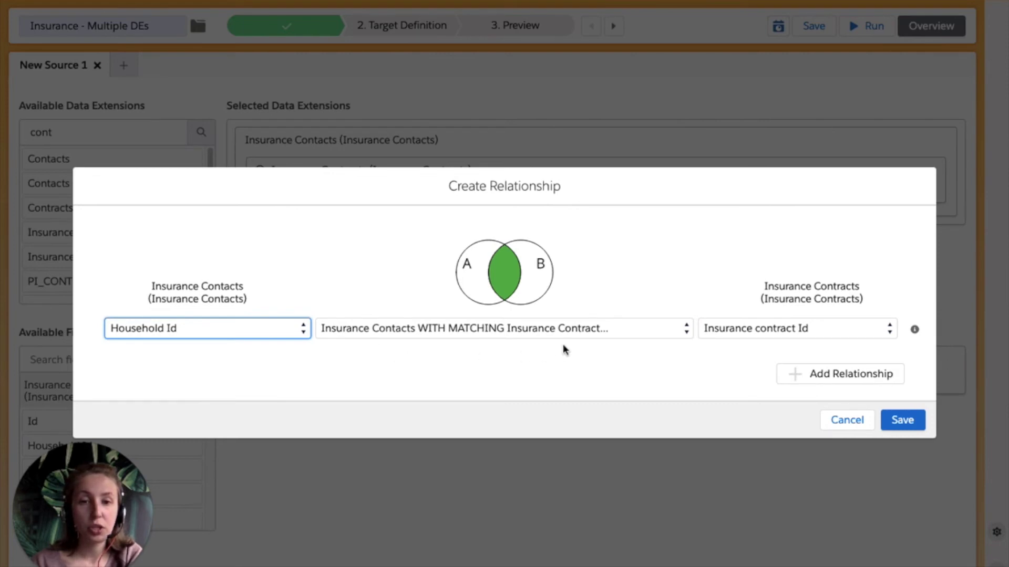
click(764, 331)
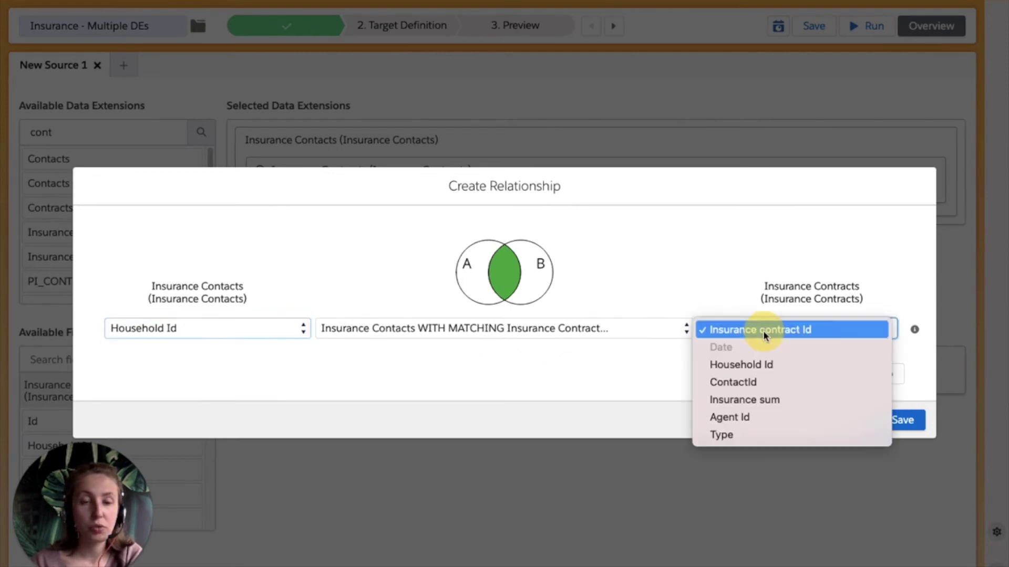
click(758, 365)
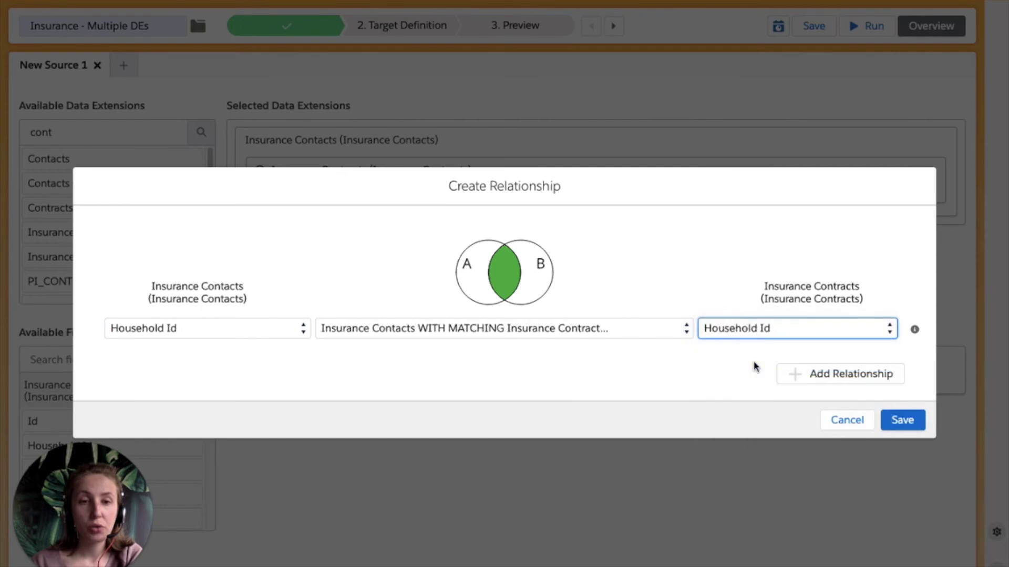
Add a second condition, contact Id equals contract ContactId, and save the relationship.
click(799, 384)
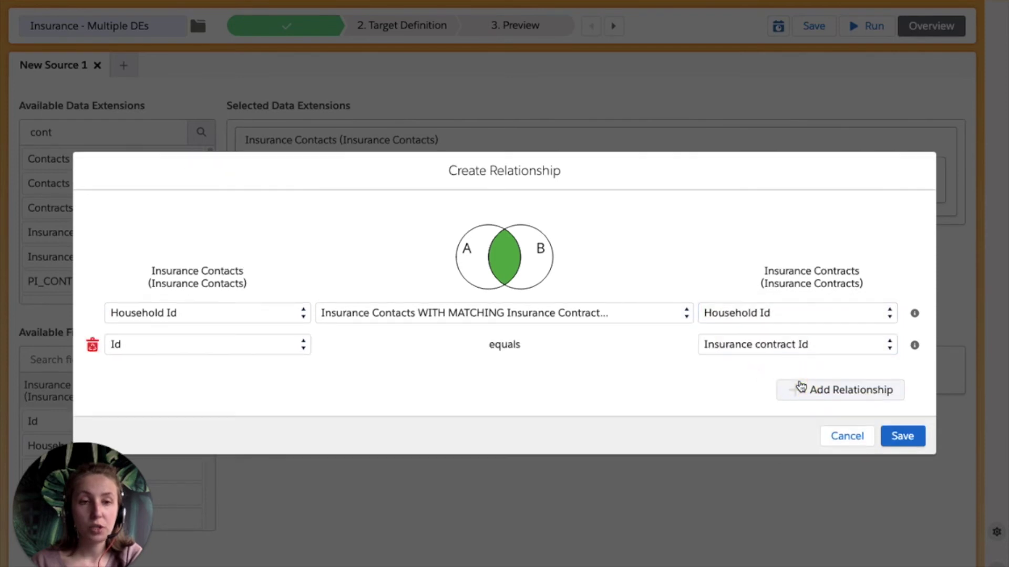
click(234, 348)
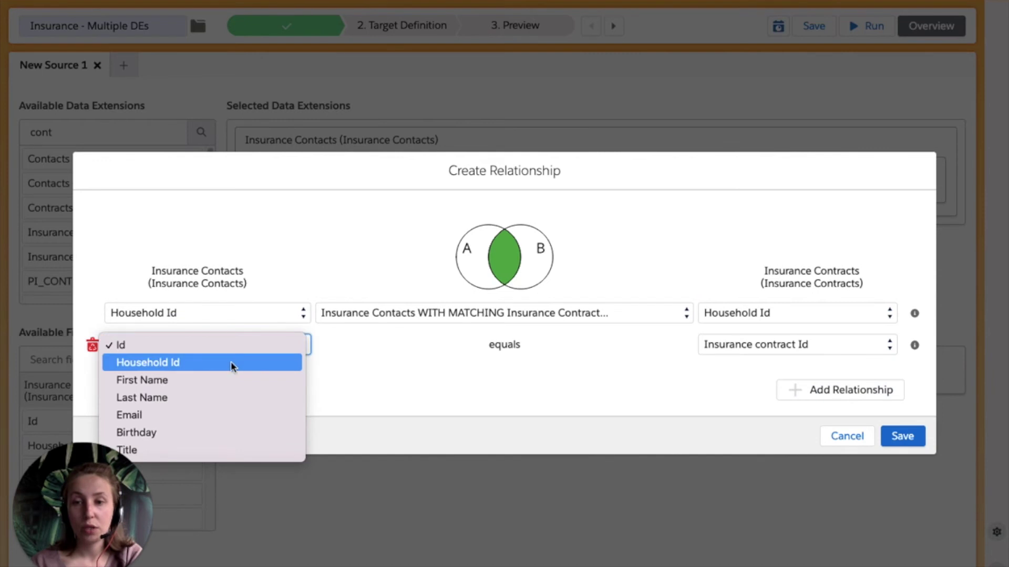
click(231, 344)
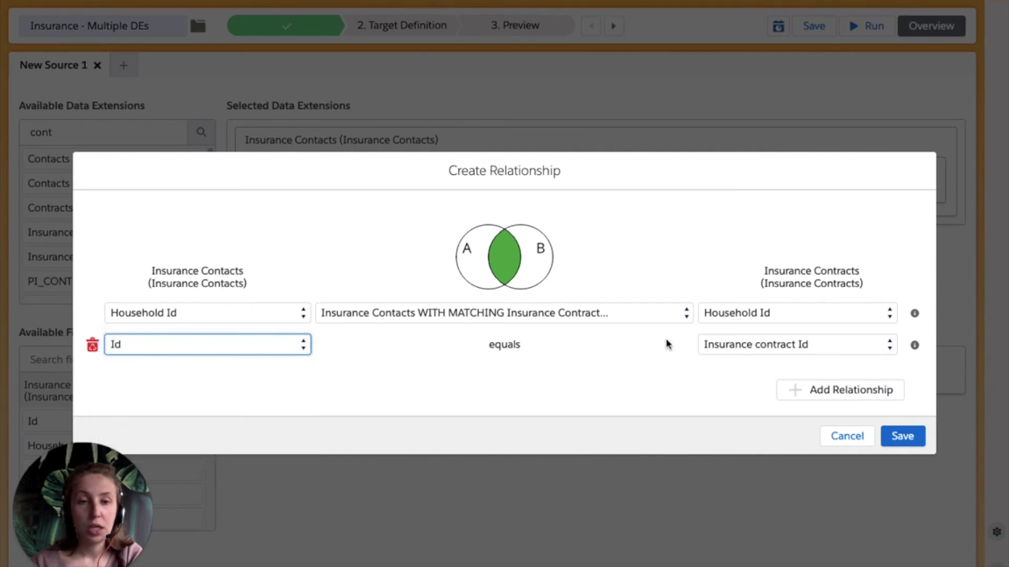
click(763, 345)
click(748, 395)
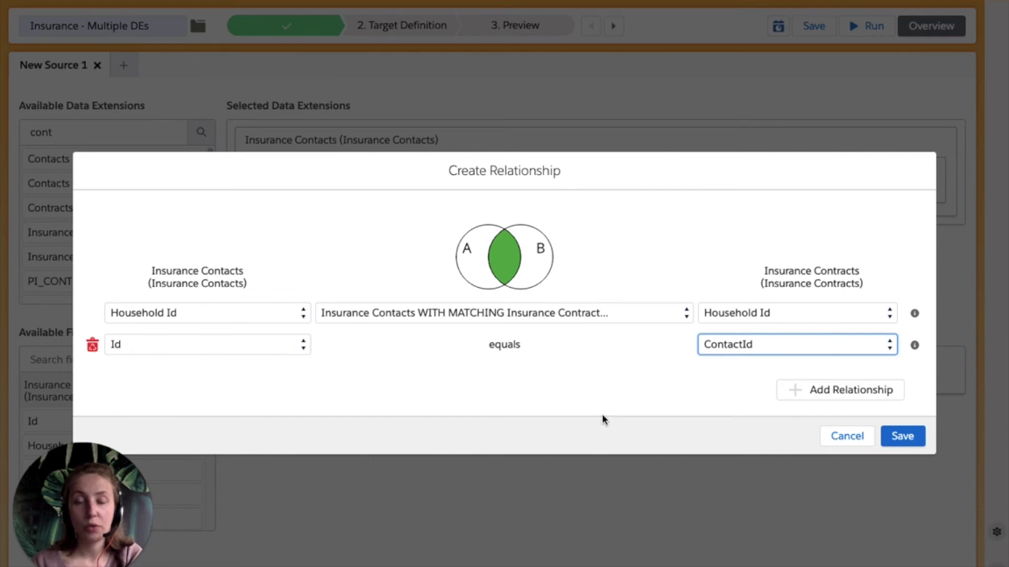
click(917, 443)
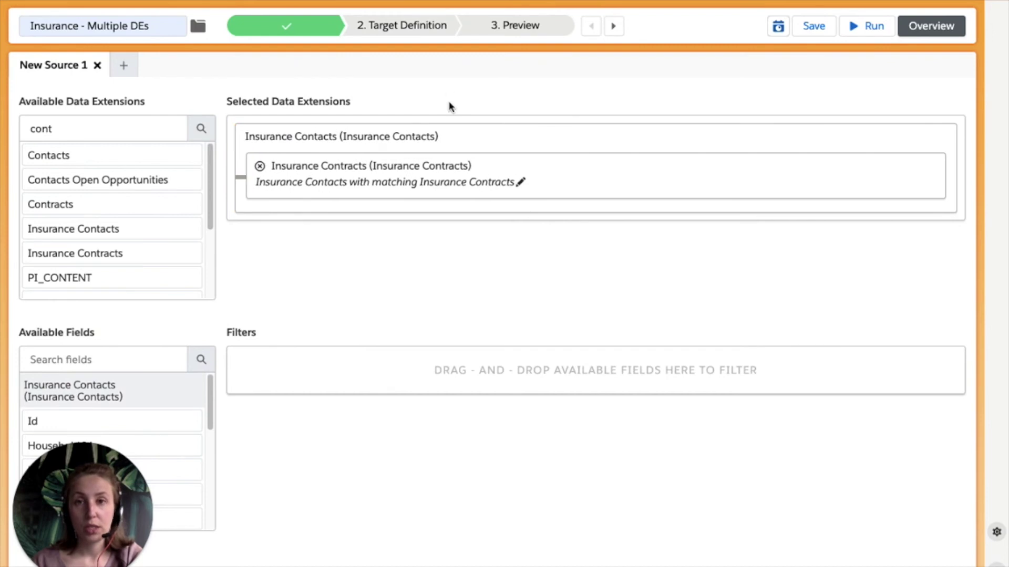
Create a new target data extension named 'Insurance - Multiple DEs' in Target Definition.
click(407, 33)
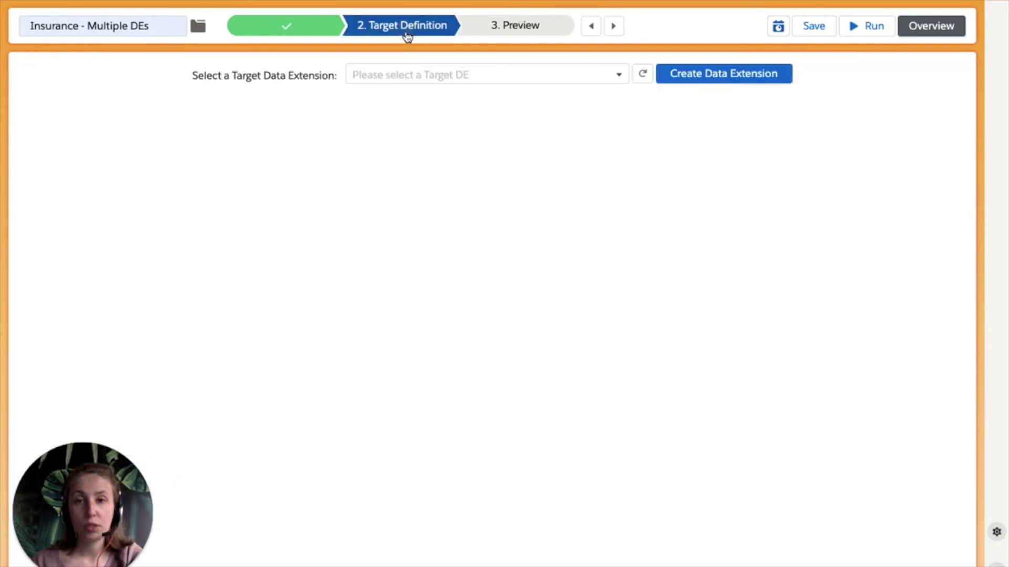
click(671, 76)
click(470, 206)
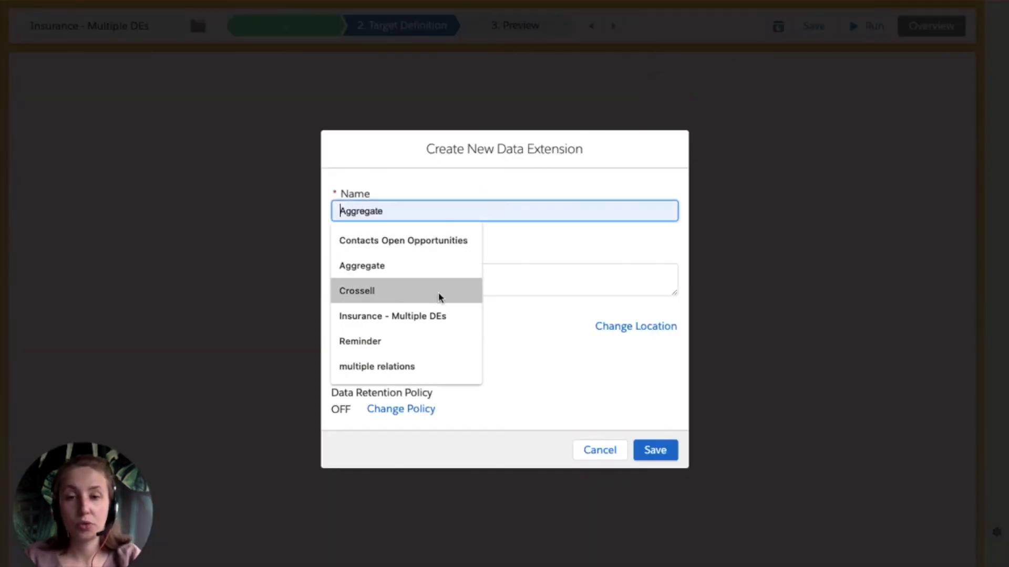
click(438, 315)
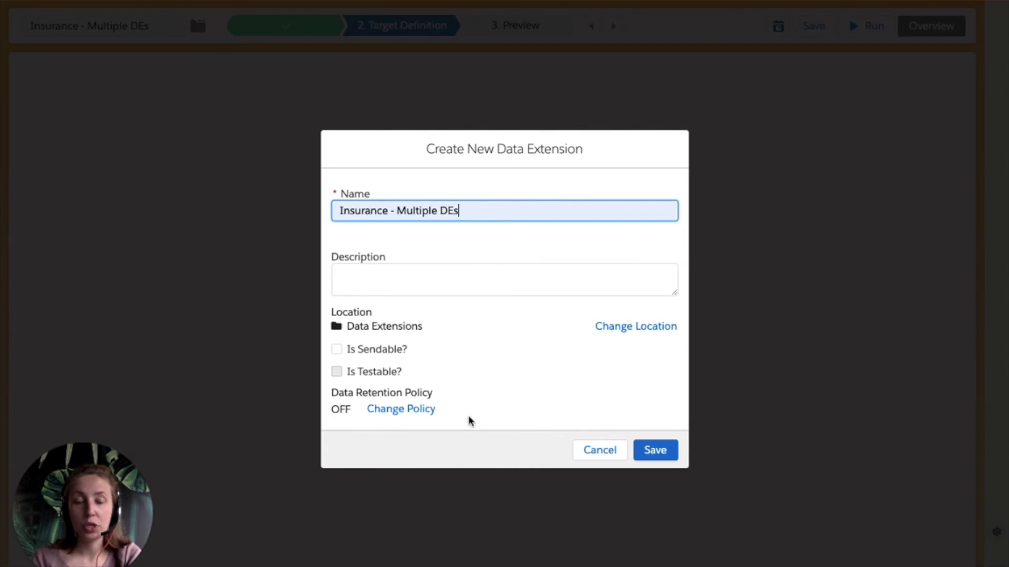
click(652, 451)
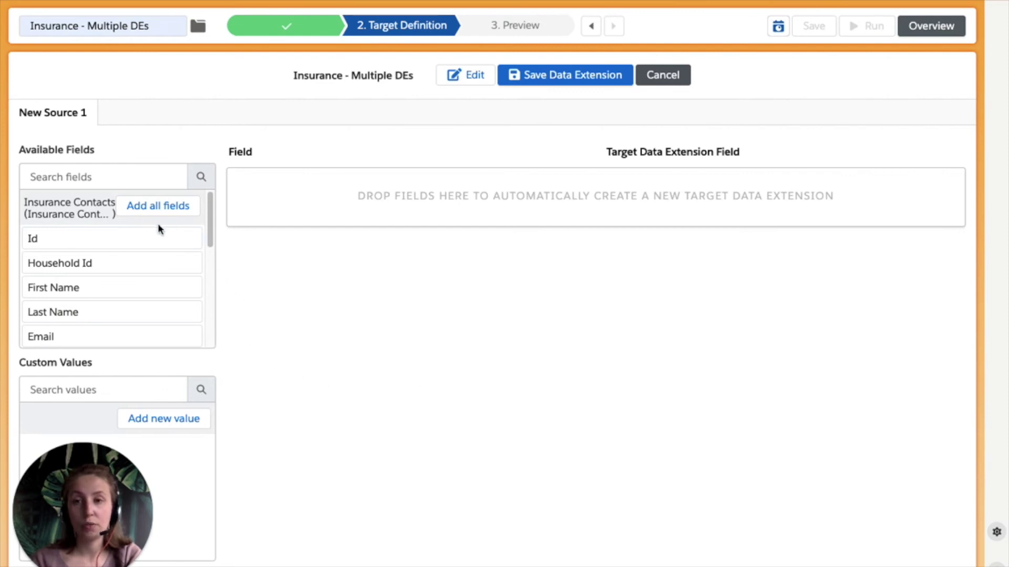
Add First Name and Email from Insurance Contacts as target fields.
drag(143, 287, 457, 198)
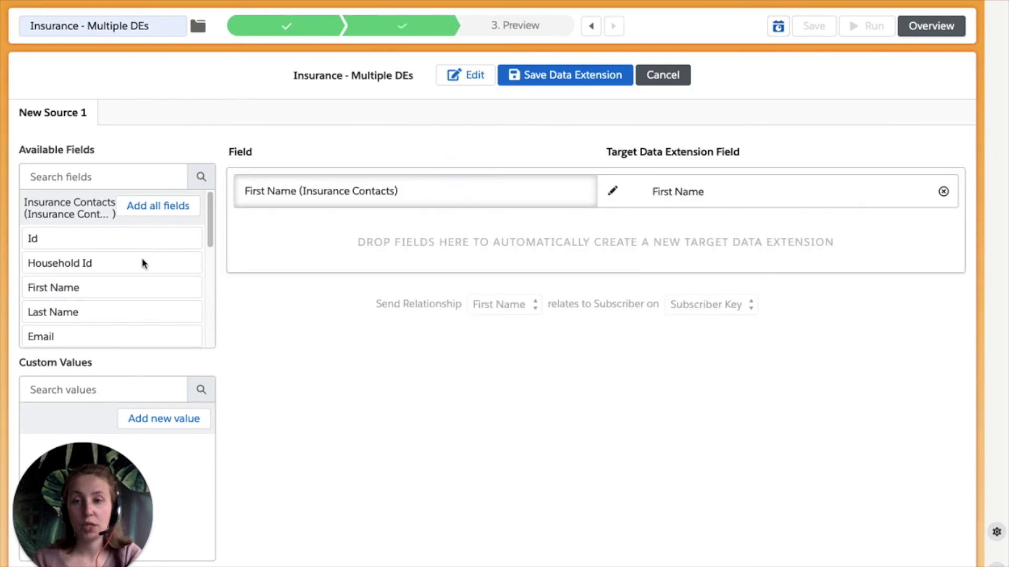
scroll(135, 300, down, 1)
drag(138, 307, 397, 237)
scroll(171, 271, up, 1)
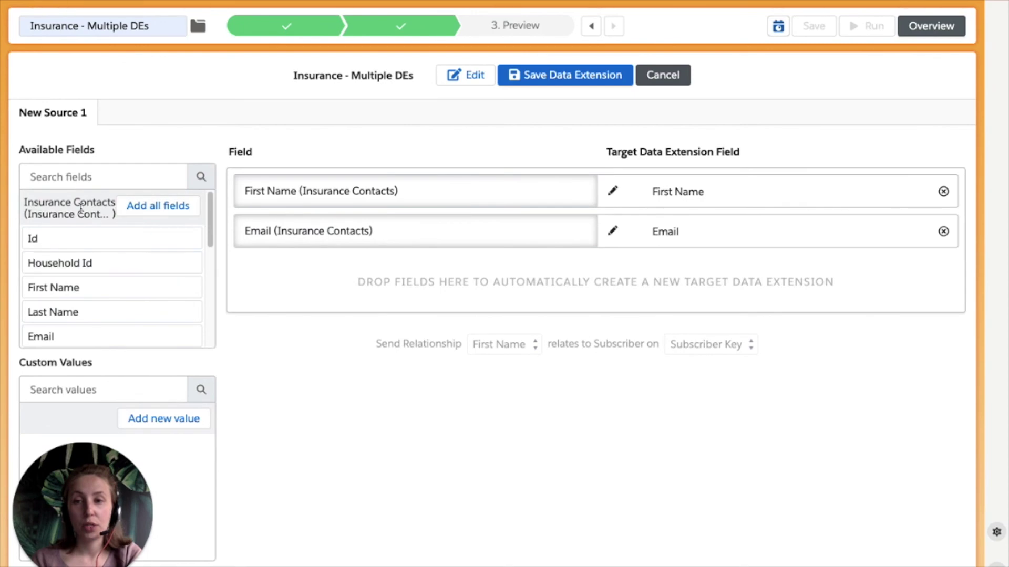
Save and create the target data extension, then run the selection preview.
click(560, 79)
click(623, 354)
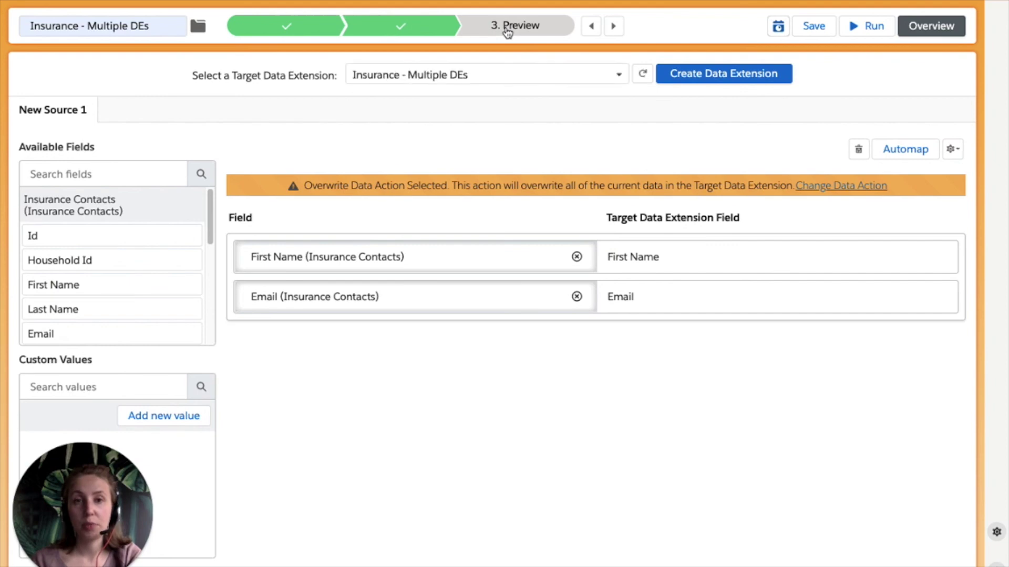
click(507, 29)
click(62, 86)
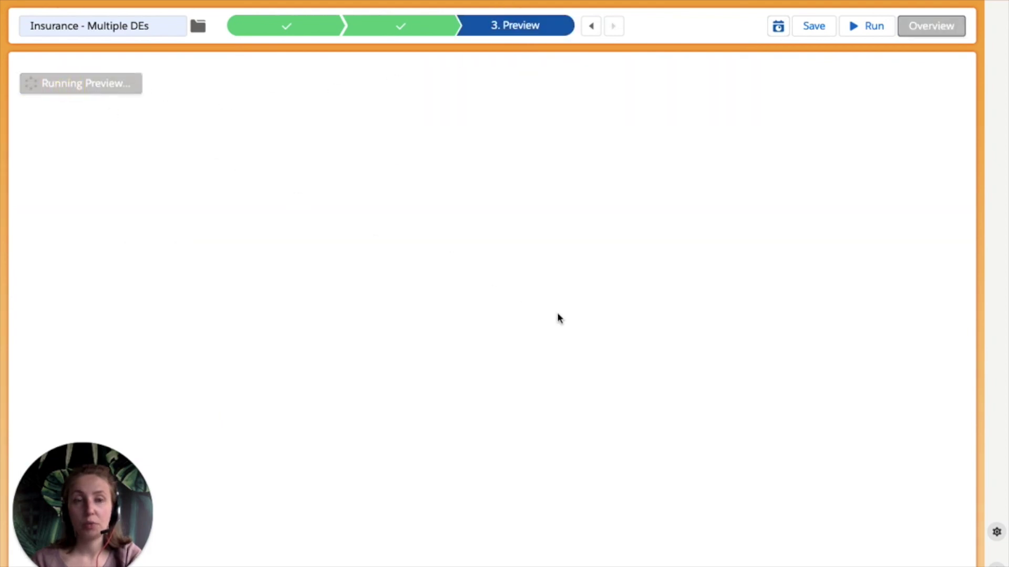